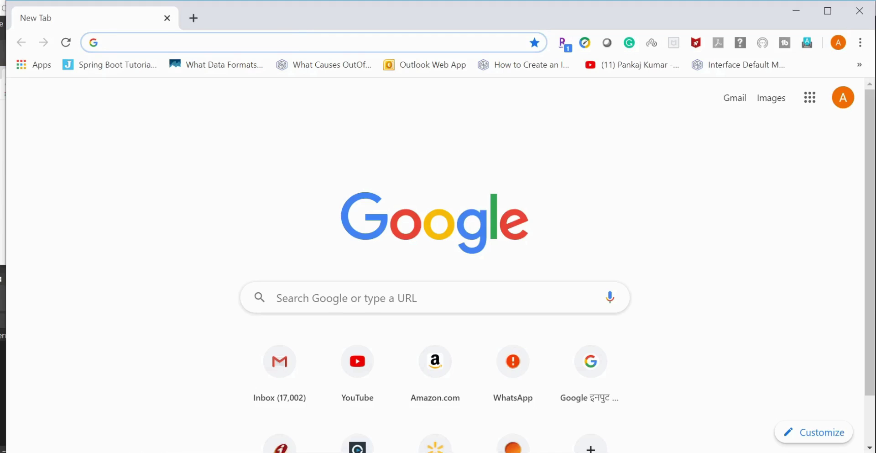
# - Search Google for 'download jdk'
pyautogui.write('download ')
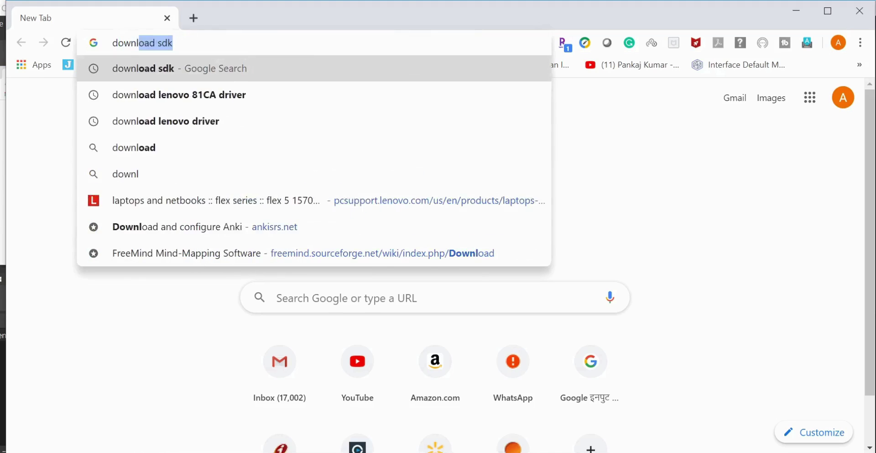
pyautogui.write('sdk')
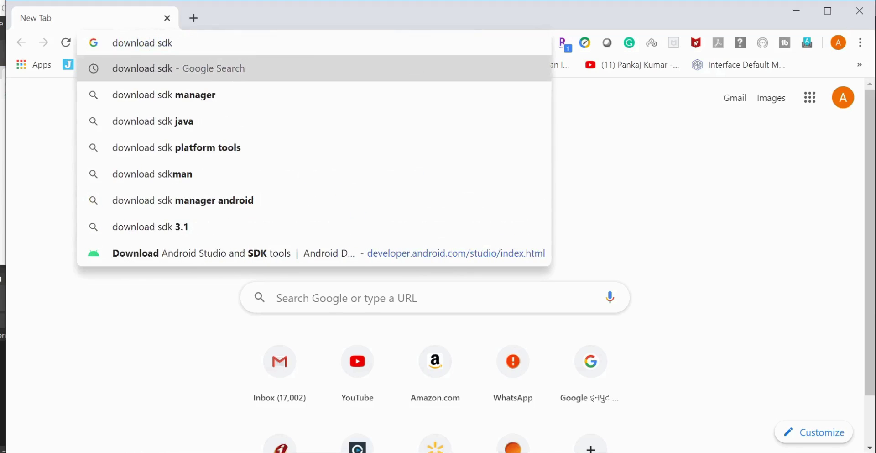
pyautogui.press('BackSpace')
pyautogui.press('BackSpace')
pyautogui.press('BackSpace')
pyautogui.write('jsk')
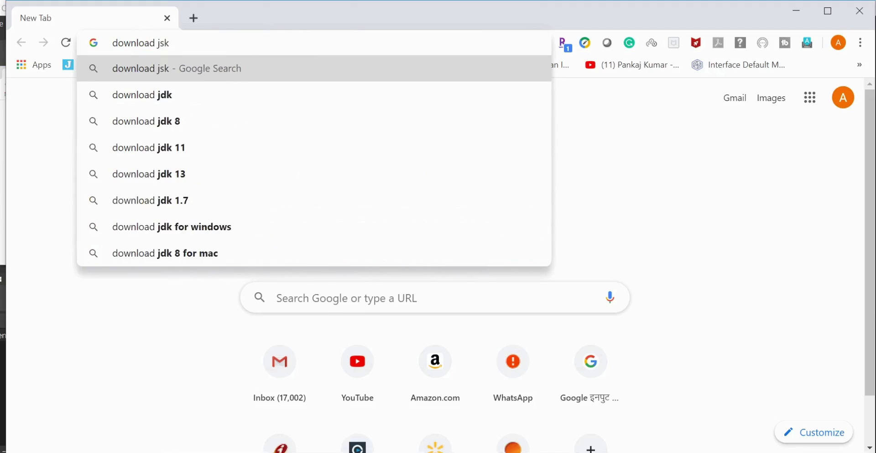
pyautogui.press('Down')
pyautogui.press('Down')
pyautogui.press('Up')
pyautogui.press('Return')
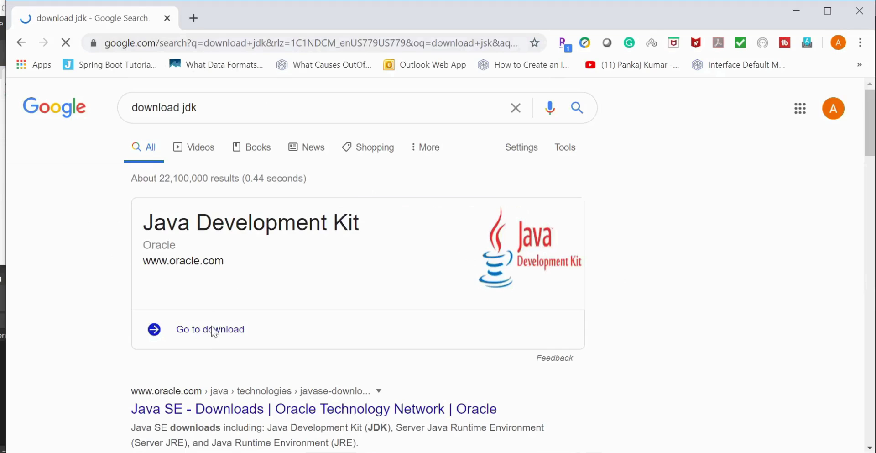
# - Go to Oracle's JDK 14 downloads page and scroll to the Windows x64 Installer row
pyautogui.click(215, 331)
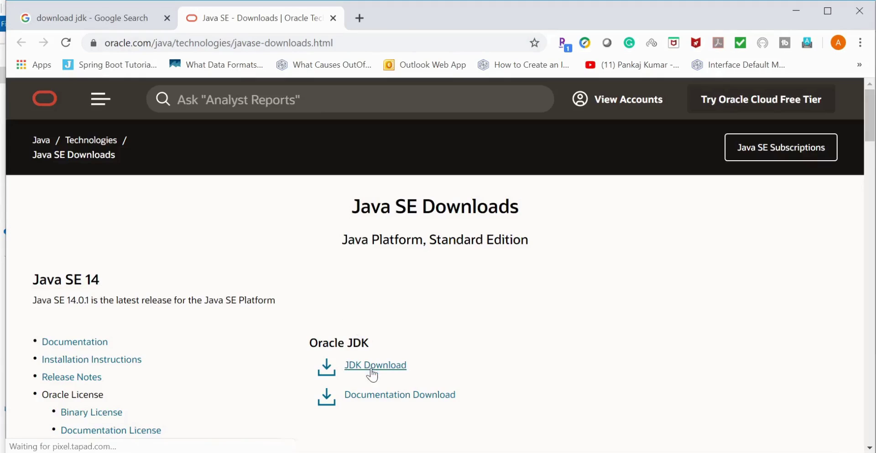
pyautogui.click(371, 373)
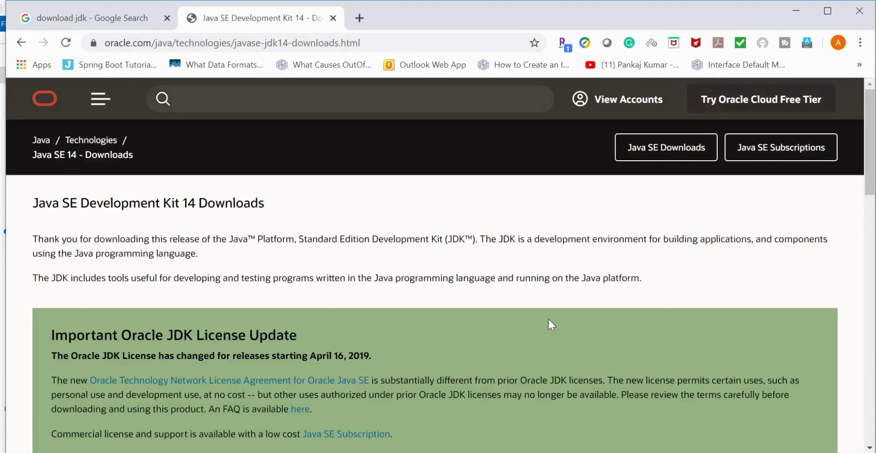
pyautogui.moveTo(869, 120); pyautogui.dragTo(871, 342)
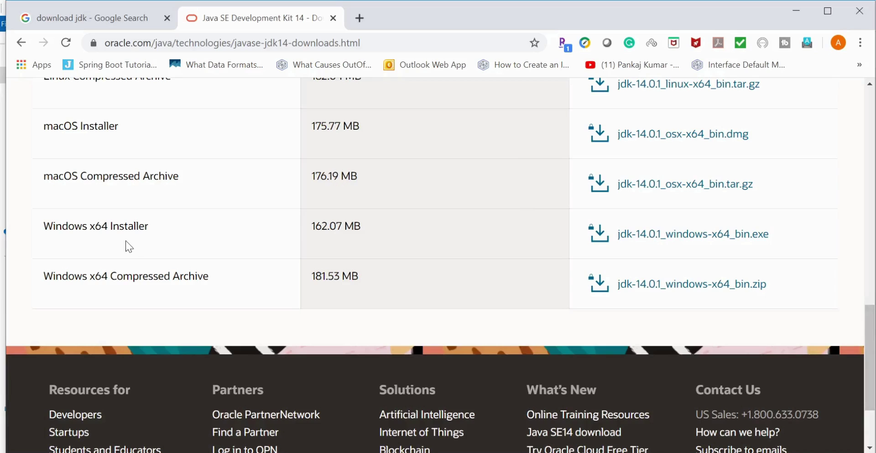
# - Accept the license, download the 162 MB jdk-14.0.1_windows-x64_bin.exe, and show it in Downloads
pyautogui.click(767, 241)
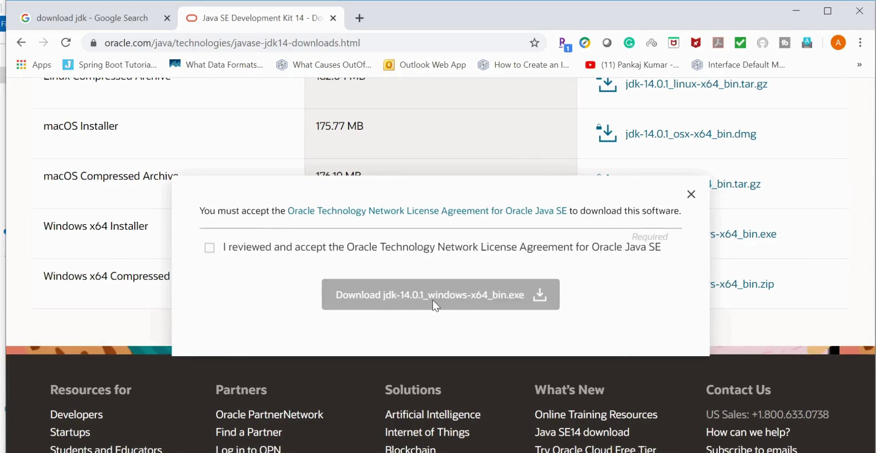
pyautogui.click(209, 247)
pyautogui.click(450, 305)
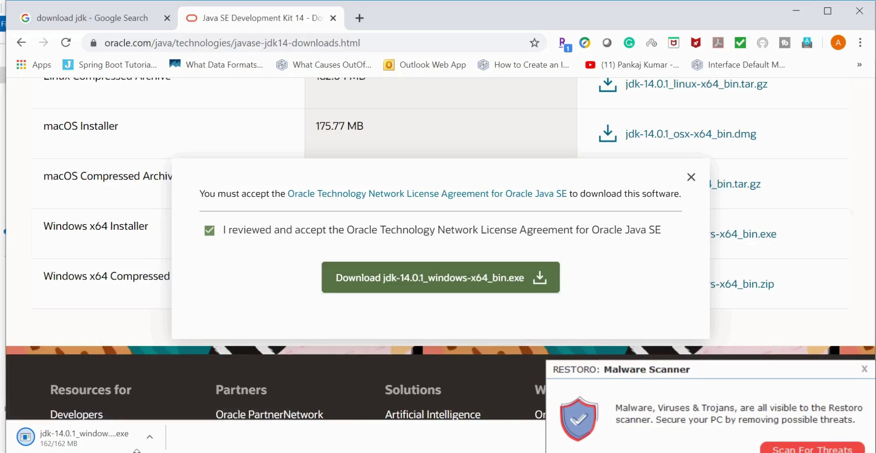
pyautogui.click(150, 436)
pyautogui.click(187, 389)
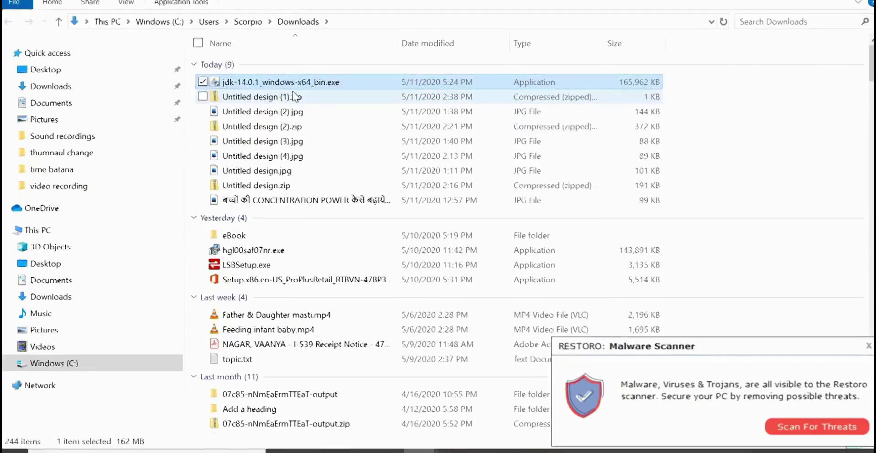
# - Run the JDK 14.0.1 installer with the default destination folder, then close it when finished
pyautogui.doubleClick(259, 122)
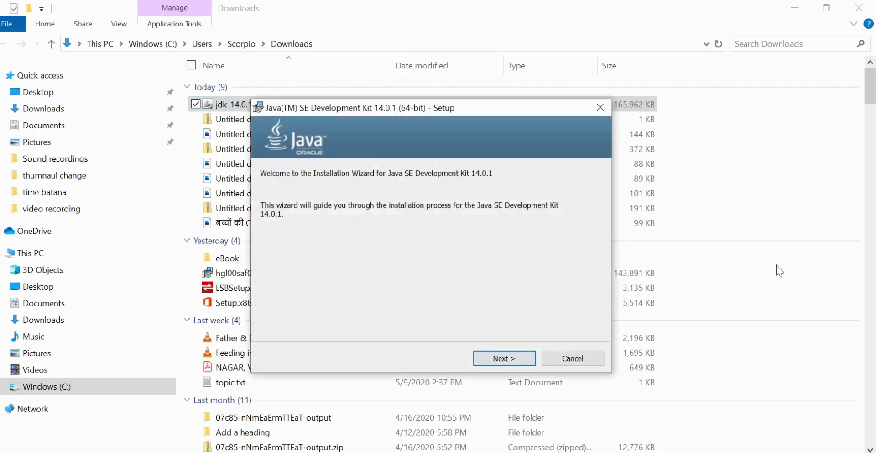
pyautogui.click(504, 358)
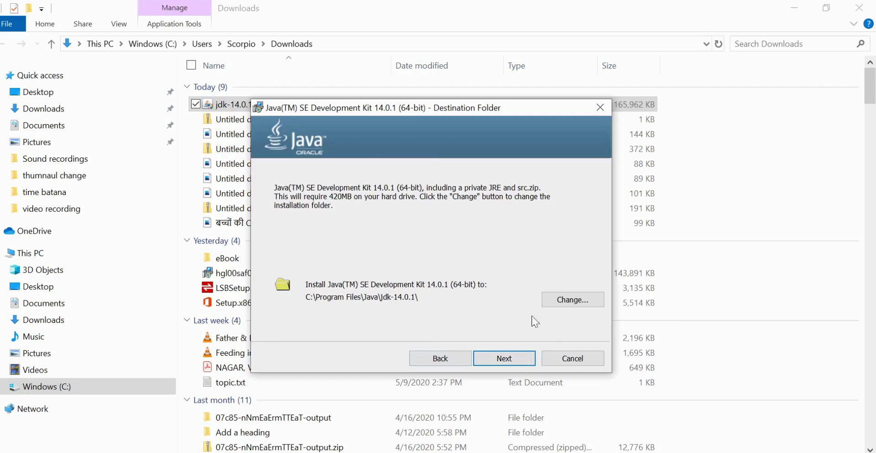
pyautogui.click(504, 357)
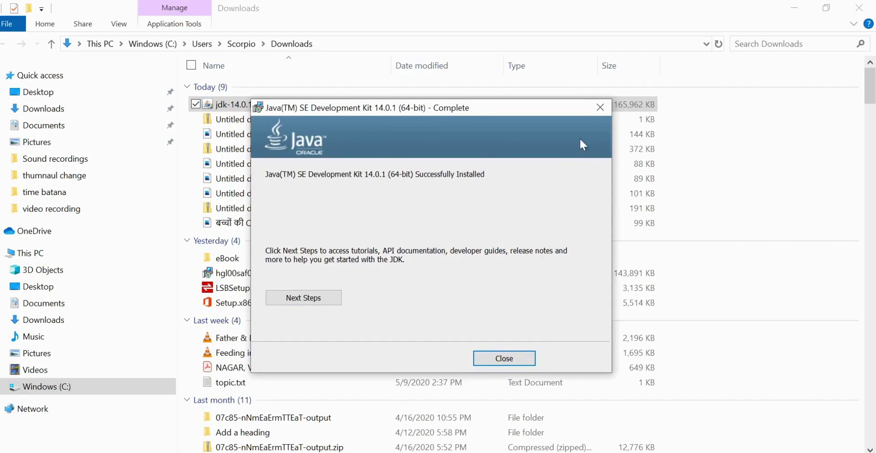
pyautogui.click(595, 108)
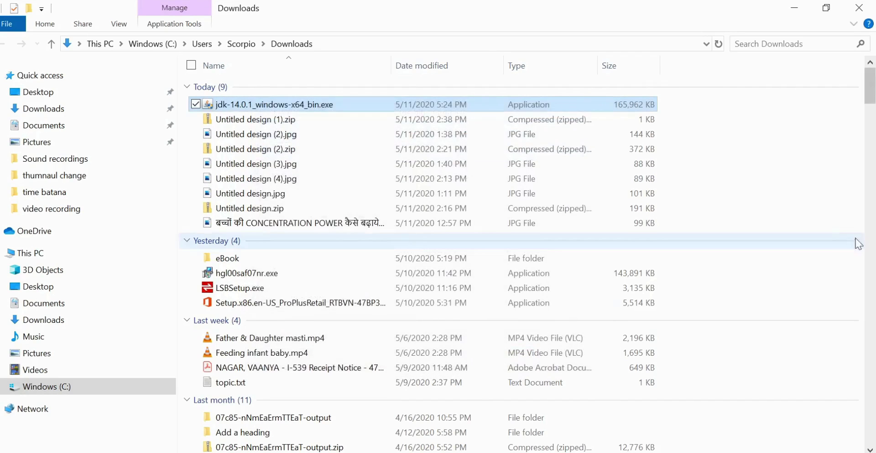
# - Close the Downloads window and dismiss the leftover license agreement dialog
pyautogui.click(858, 8)
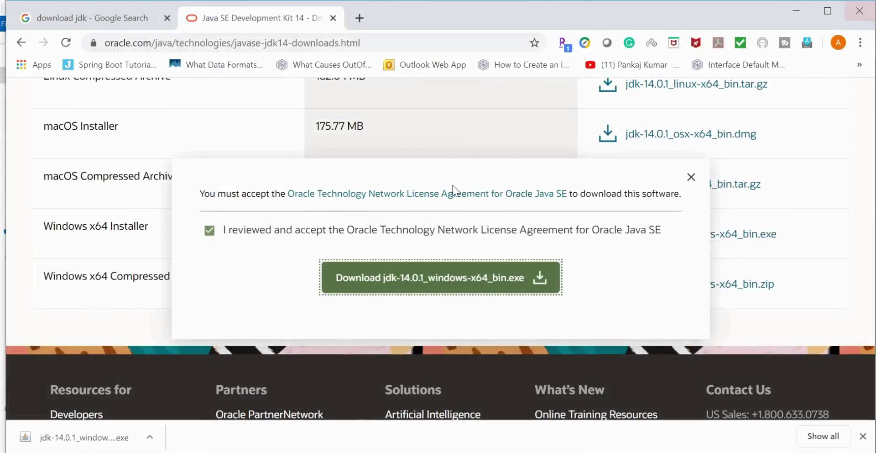
pyautogui.click(691, 176)
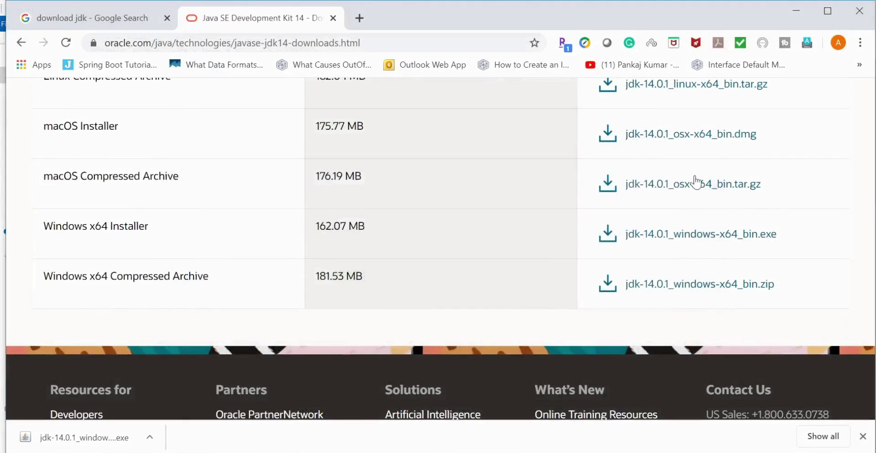
pyautogui.press('super+s')
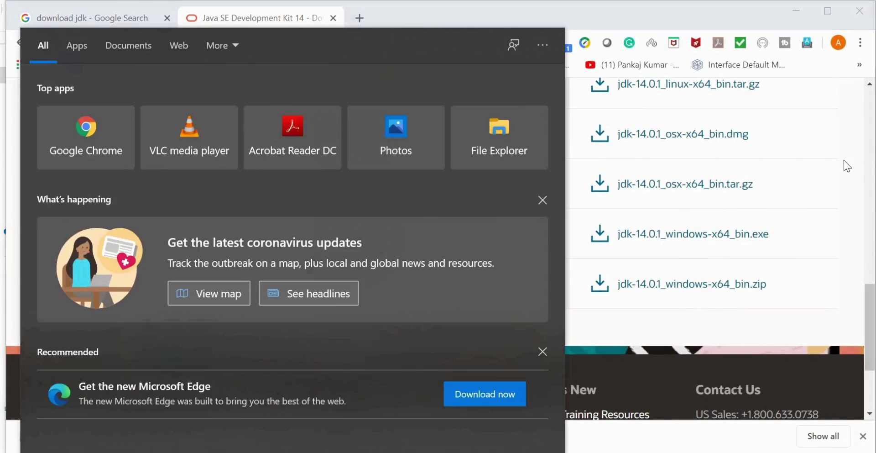
# - Browse to C:\Program Files\Java, select the jdk-14.0.1 folder, then open Windows search
pyautogui.press('super+e')
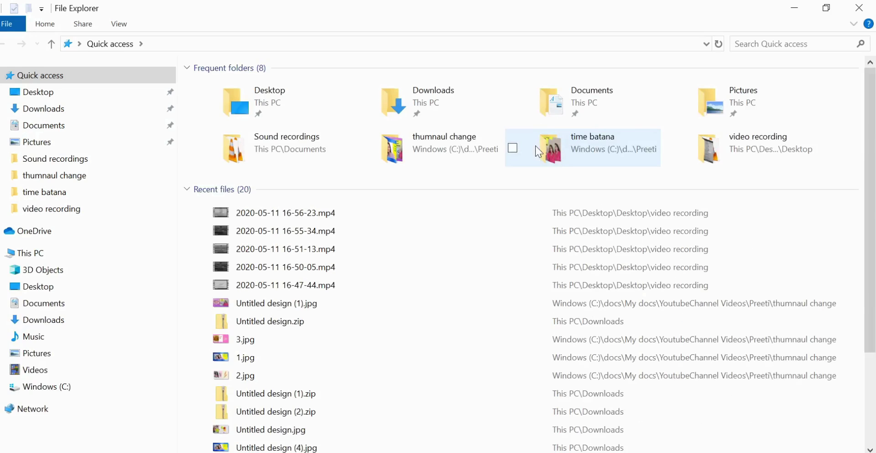
pyautogui.click(25, 253)
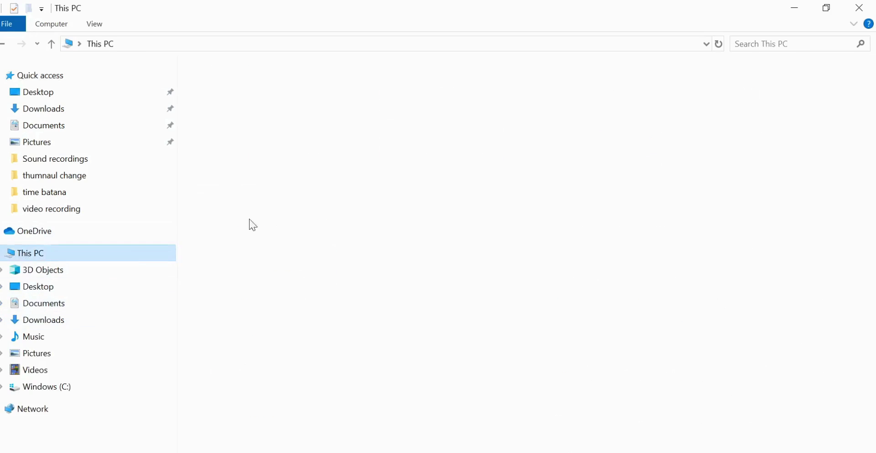
pyautogui.doubleClick(265, 223)
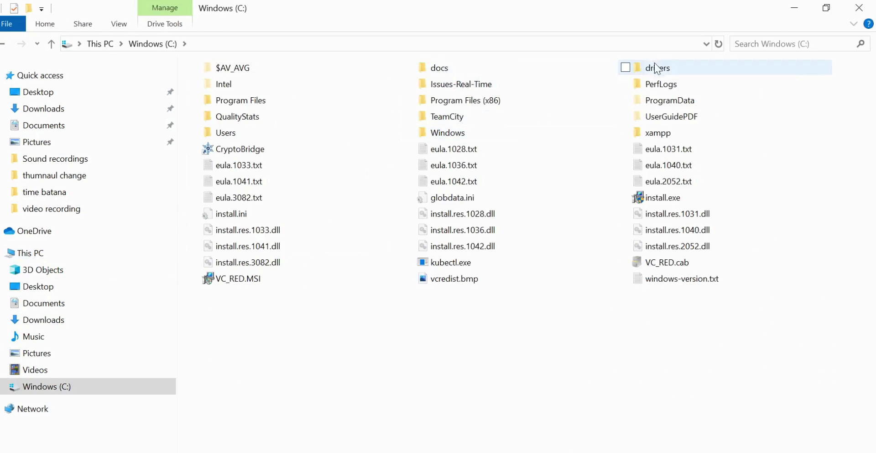
pyautogui.doubleClick(248, 107)
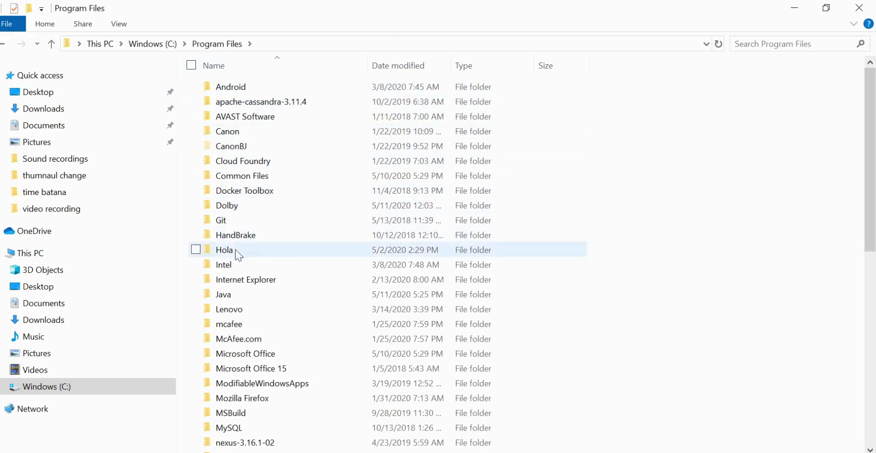
pyautogui.doubleClick(237, 294)
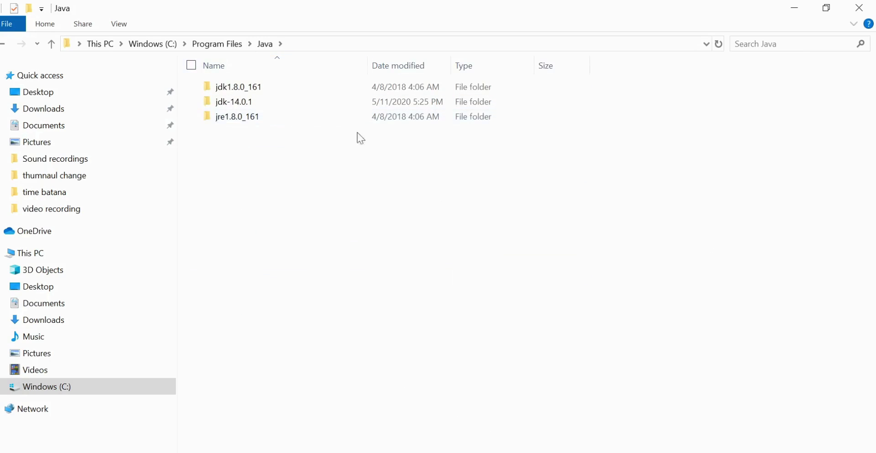
pyautogui.click(242, 101)
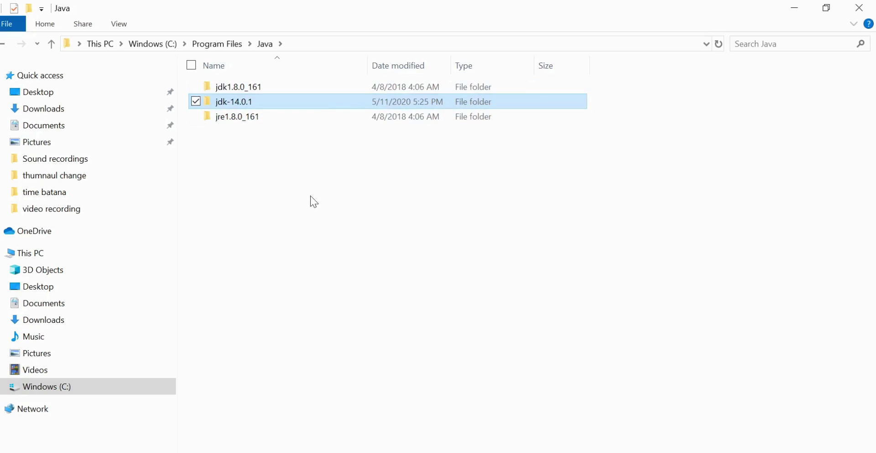
pyautogui.press('super+s')
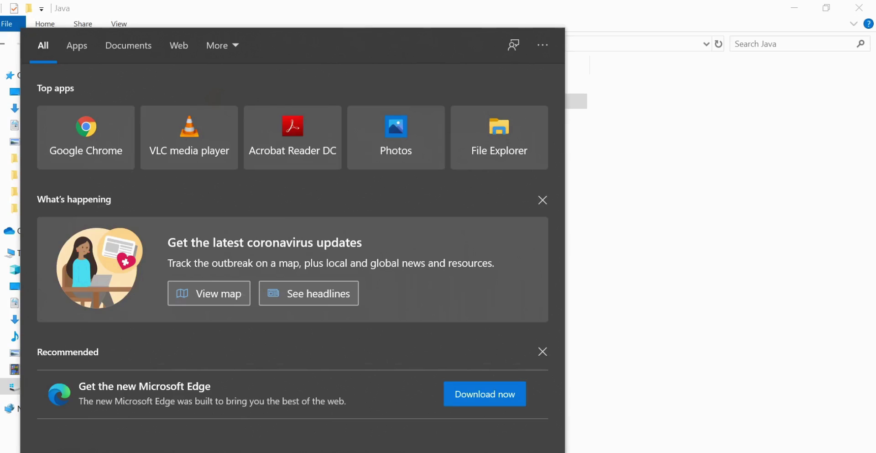
# - Search 'envir' and open Environment Variables via 'Edit the system environment variables'
pyautogui.write('envir')
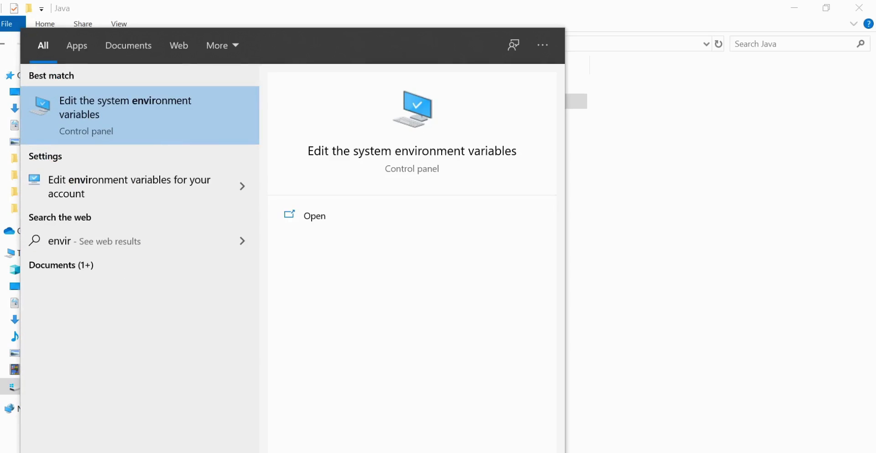
pyautogui.click(182, 123)
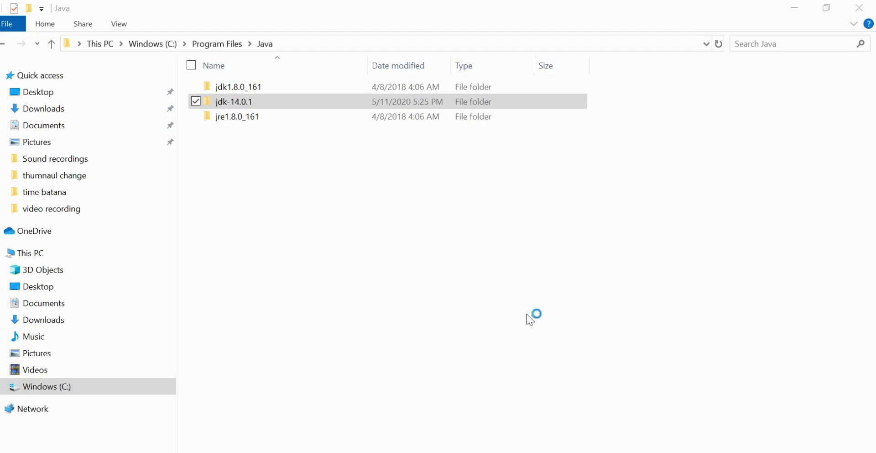
pyautogui.click(316, 378)
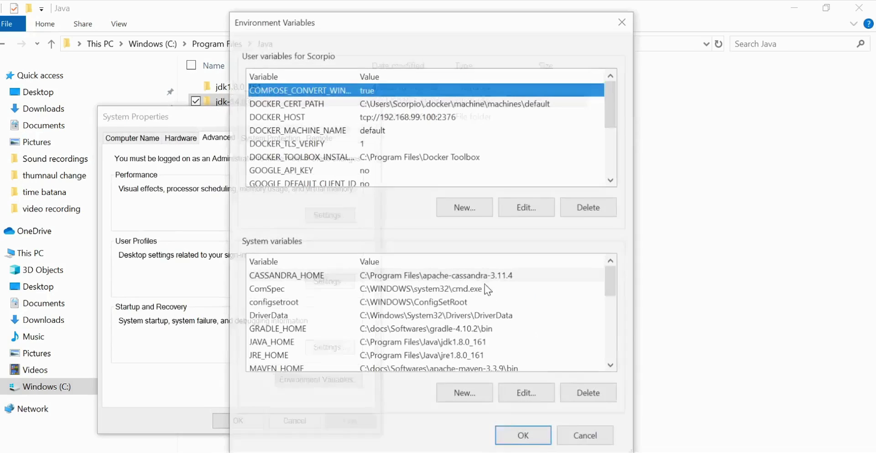
# - Check JAVA_HOME reads jdk1.8.0_161, then grab the jdk-14.0.1 folder path from File Explorer
pyautogui.click(278, 346)
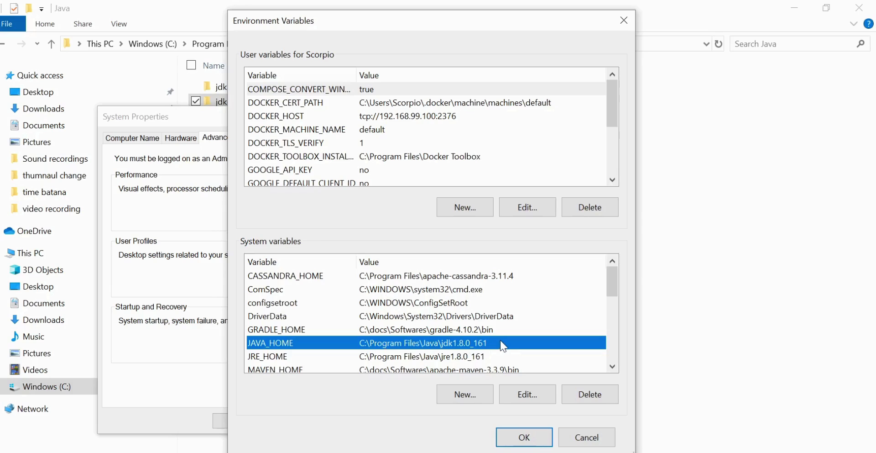
pyautogui.click(414, 451)
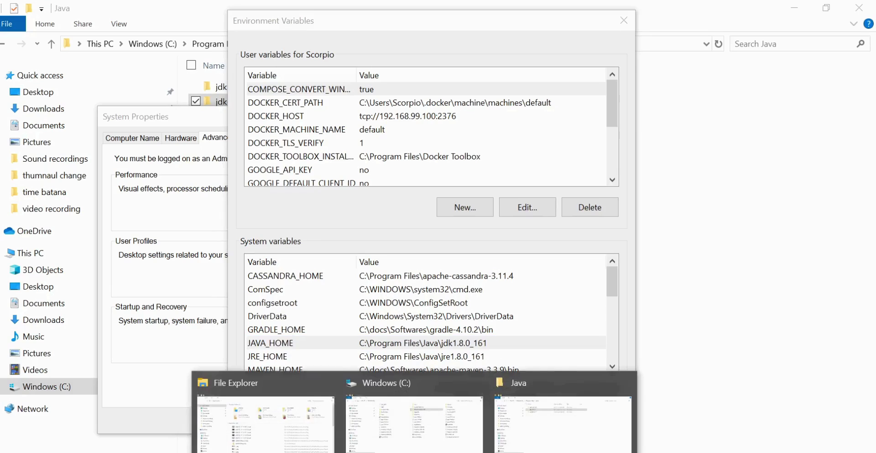
pyautogui.click(497, 434)
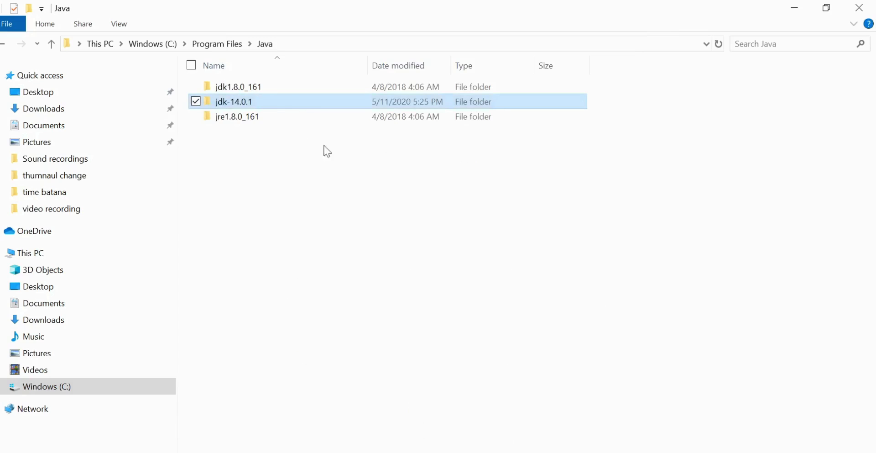
pyautogui.doubleClick(240, 98)
pyautogui.click(364, 43)
pyautogui.hotkey('ctrl', 'c')
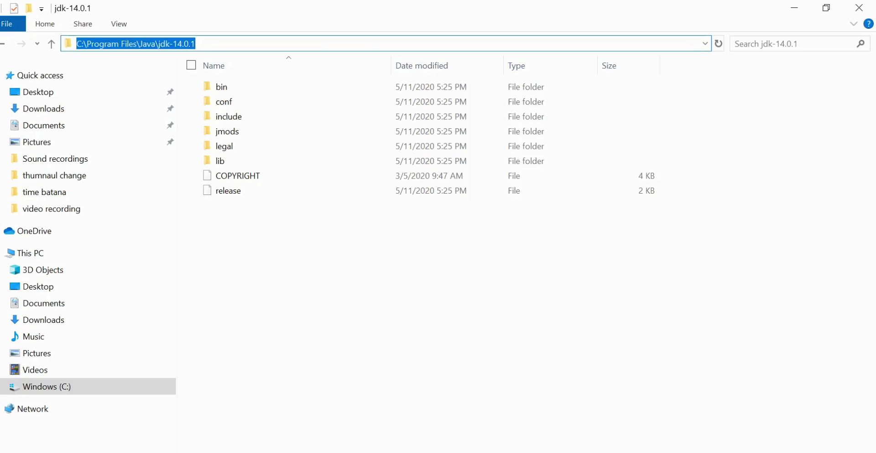
pyautogui.hotkey('alt', 'Tab')
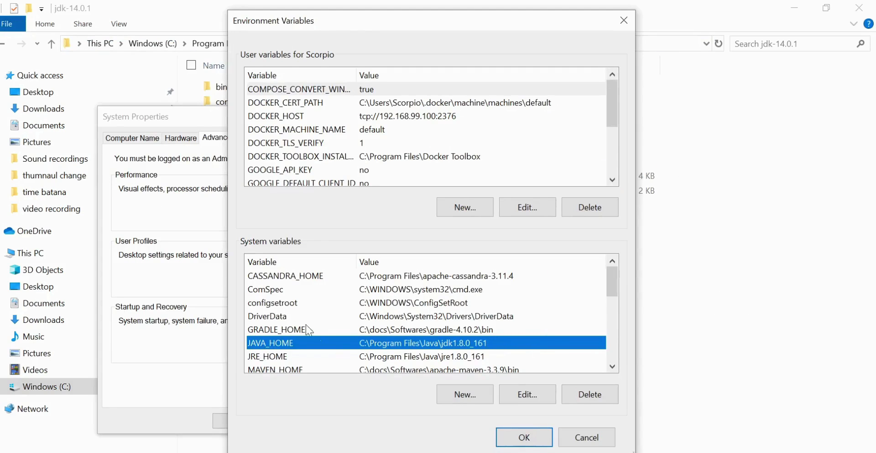
# - Paste the jdk-14.0.1 path into JAVA_HOME, cancel the edit, and close both settings windows
pyautogui.click(530, 397)
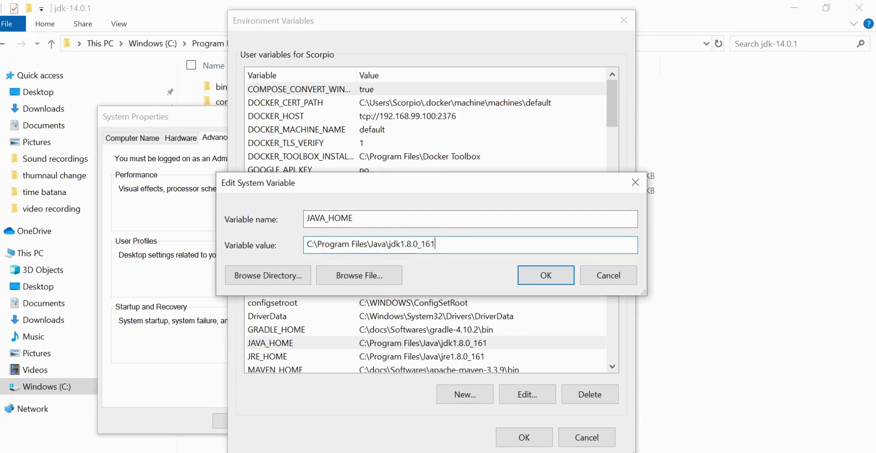
pyautogui.hotkey('ctrl', 'v')
pyautogui.click(608, 275)
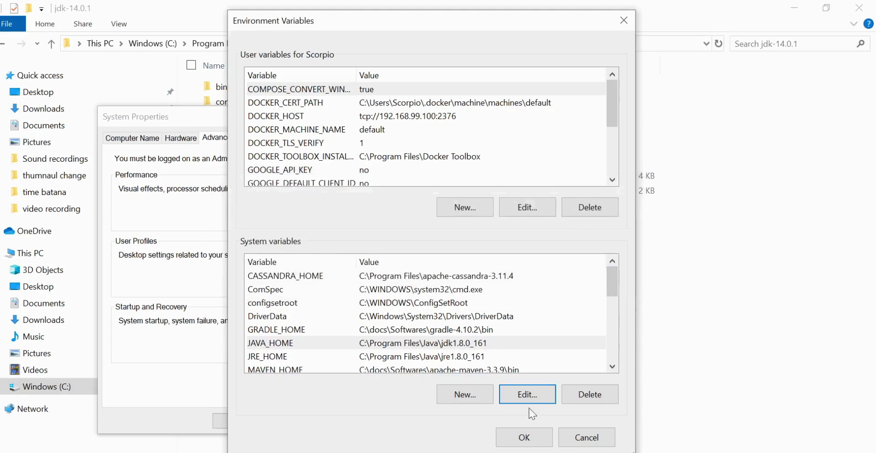
pyautogui.click(524, 439)
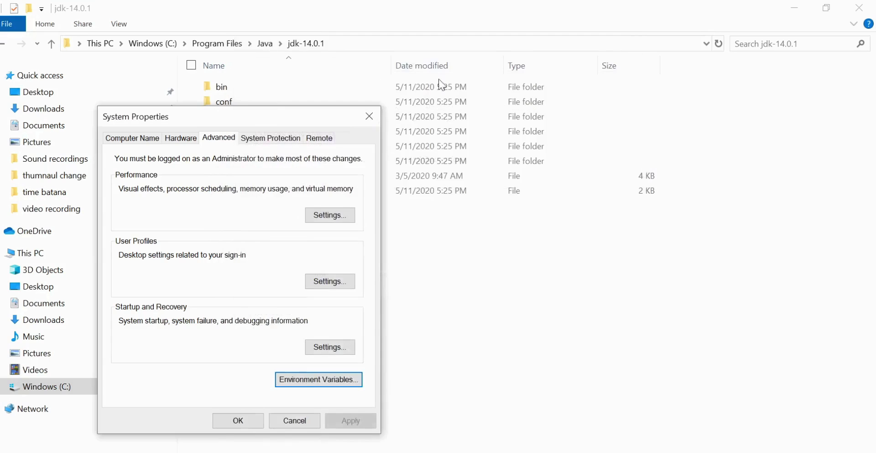
pyautogui.click(369, 114)
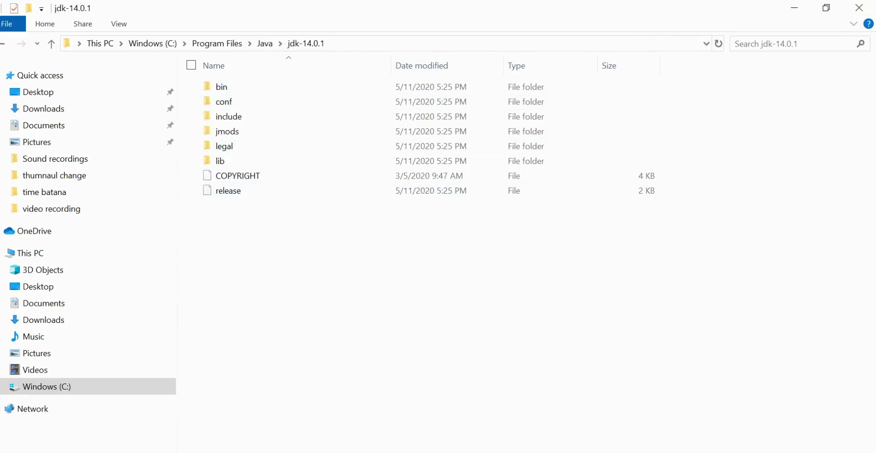
# - Open Command Prompt and run java -version, which reports 1.8.0_161
pyautogui.write('command')
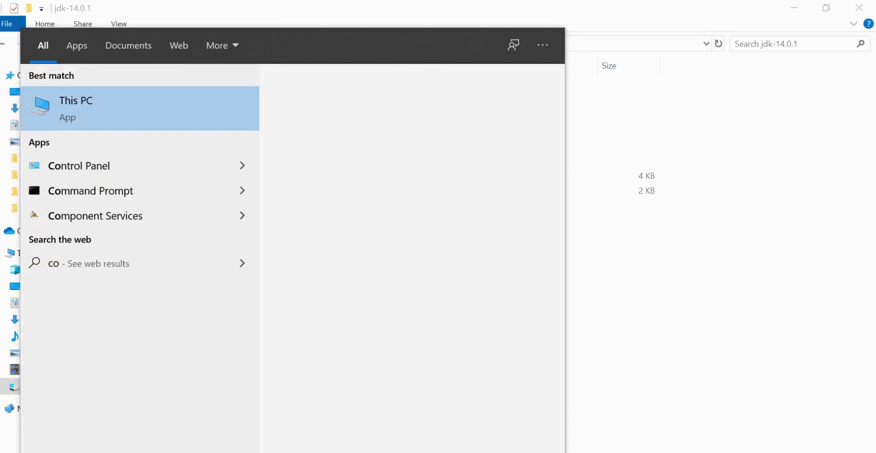
pyautogui.click(118, 101)
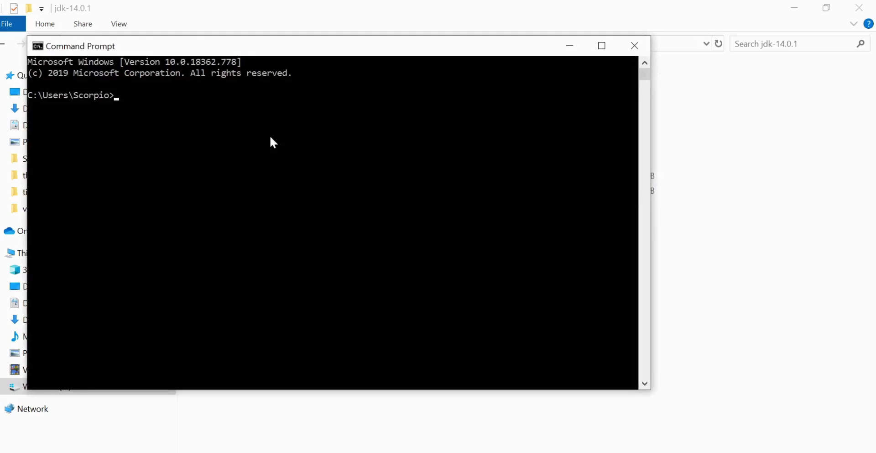
pyautogui.write('java')
pyautogui.press('BackSpace')
pyautogui.press('BackSpace')
pyautogui.press('BackSpace')
pyautogui.press('BackSpace')
pyautogui.scroll(-1, 270, 137)
pyautogui.write('java ')
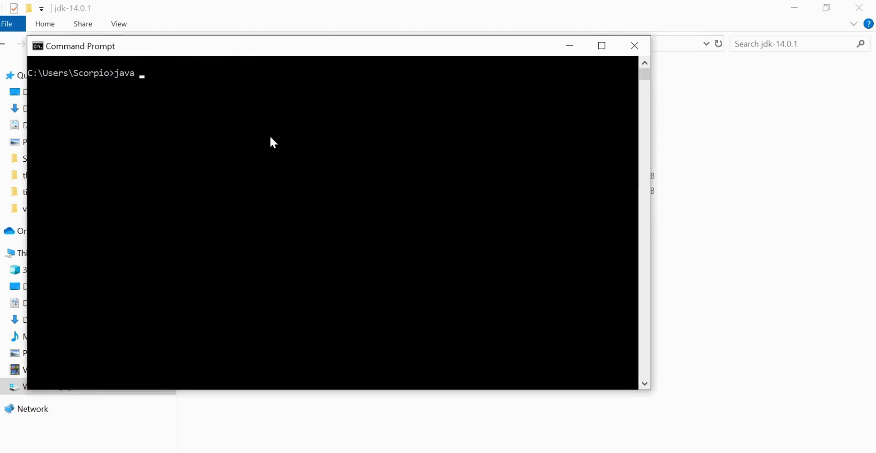
pyautogui.write('-version')
pyautogui.press('Return')
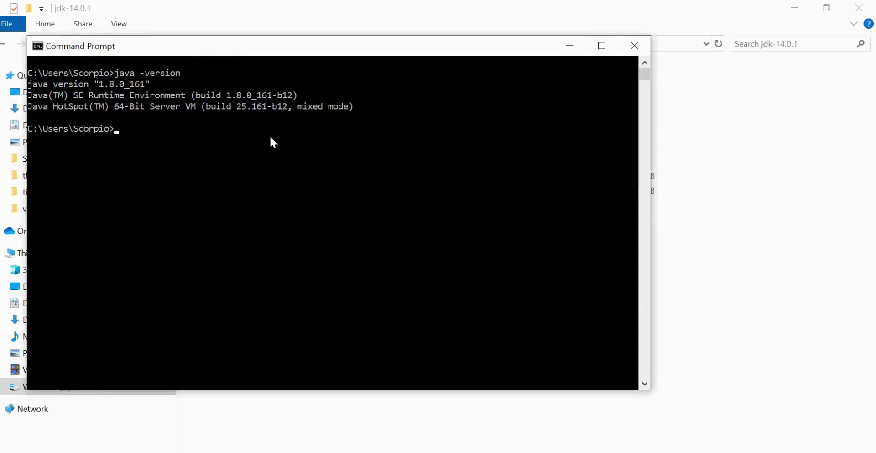